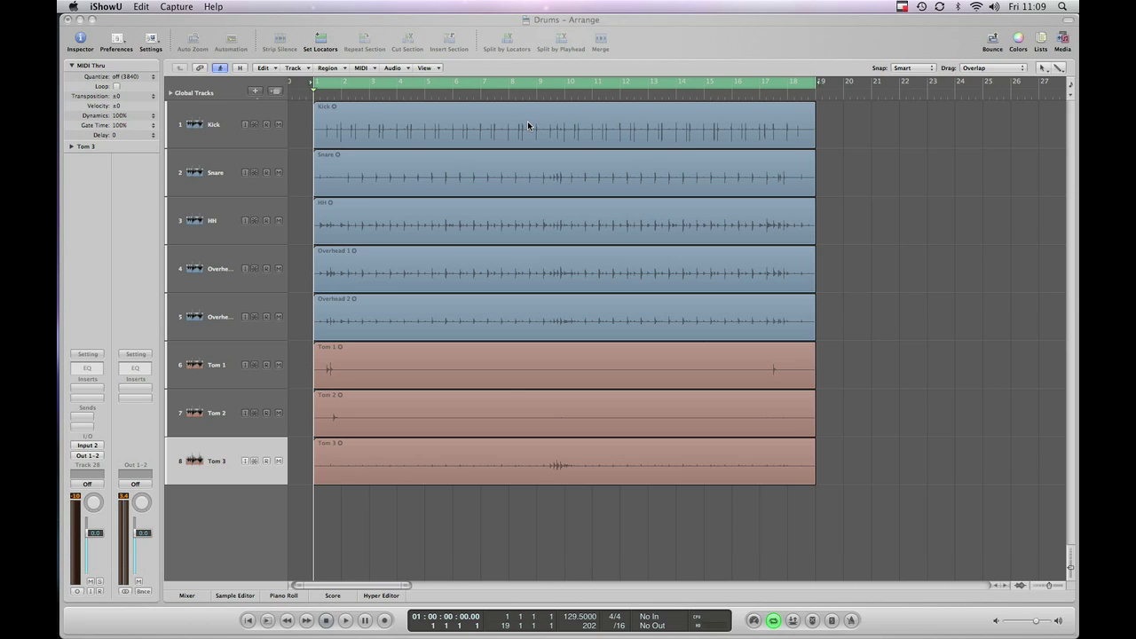
# - Select the Kick region, play the full drum kit, and briefly check the mixer
pyautogui.click(527, 120)
pyautogui.press('space')
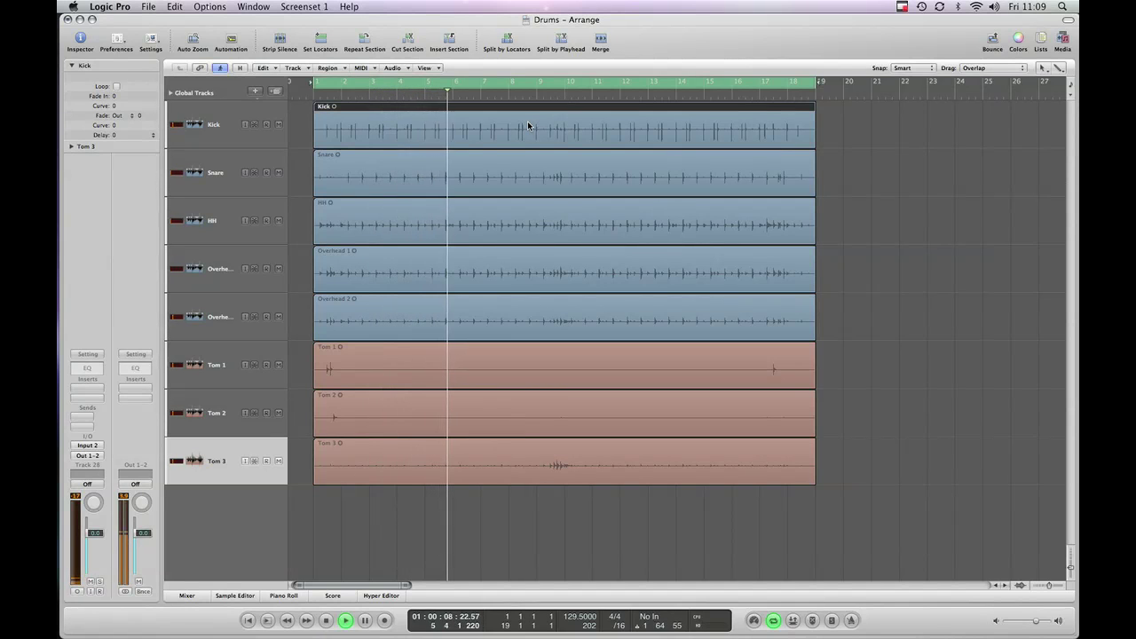
pyautogui.press('space')
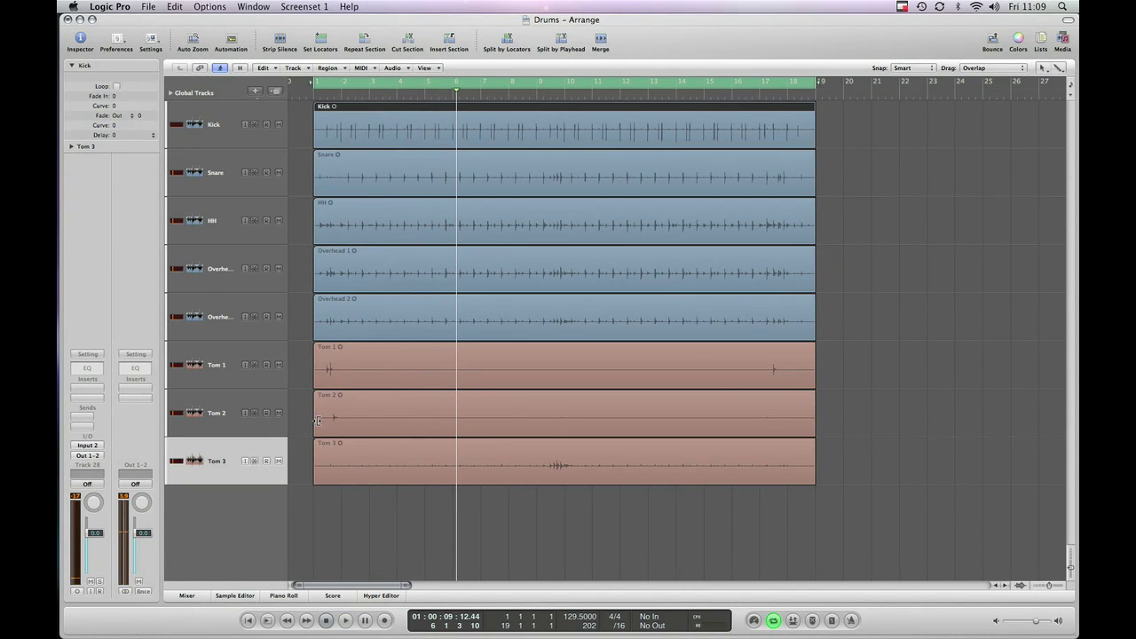
pyautogui.click(187, 596)
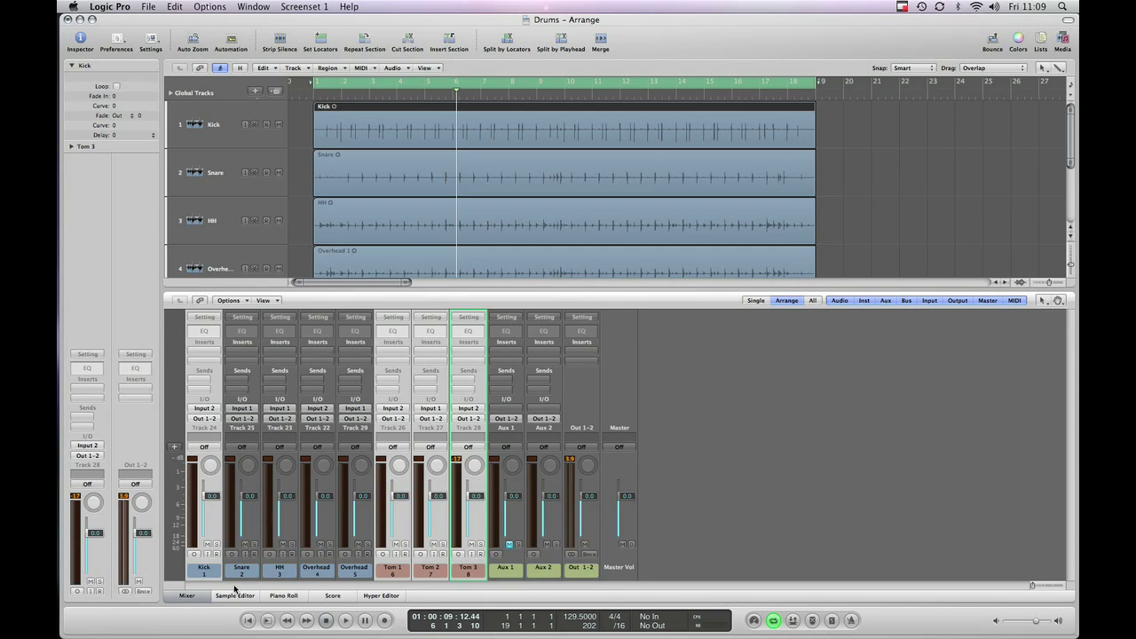
pyautogui.click(187, 595)
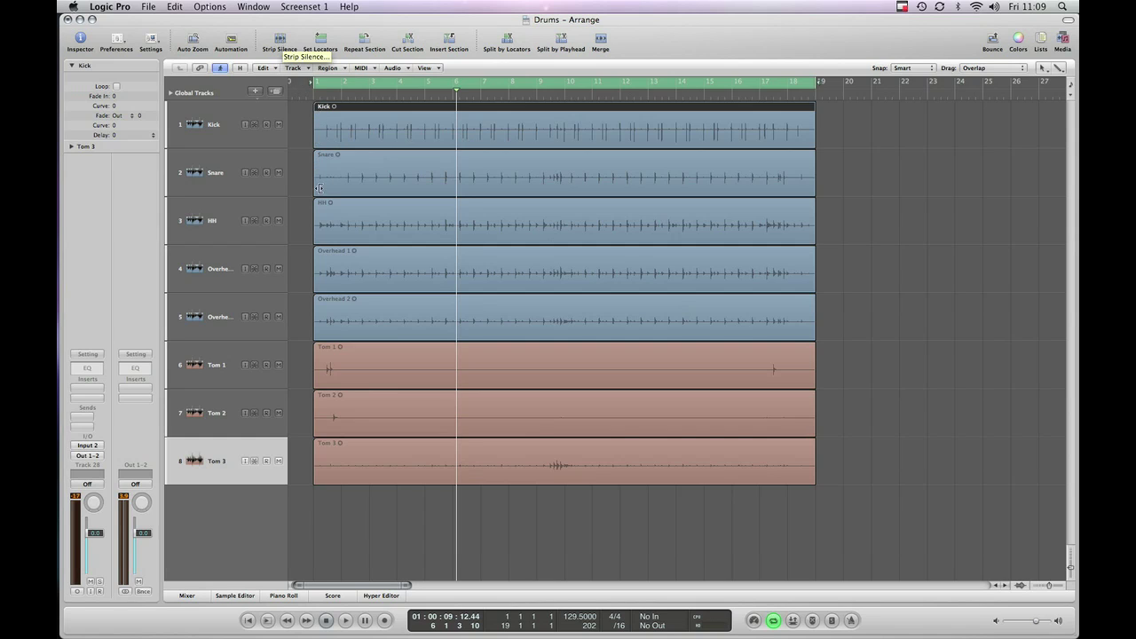
# - Mute the Snare through Tom 3 regions and play back the kick on its own
pyautogui.moveTo(305, 170); pyautogui.dragTo(845, 486)
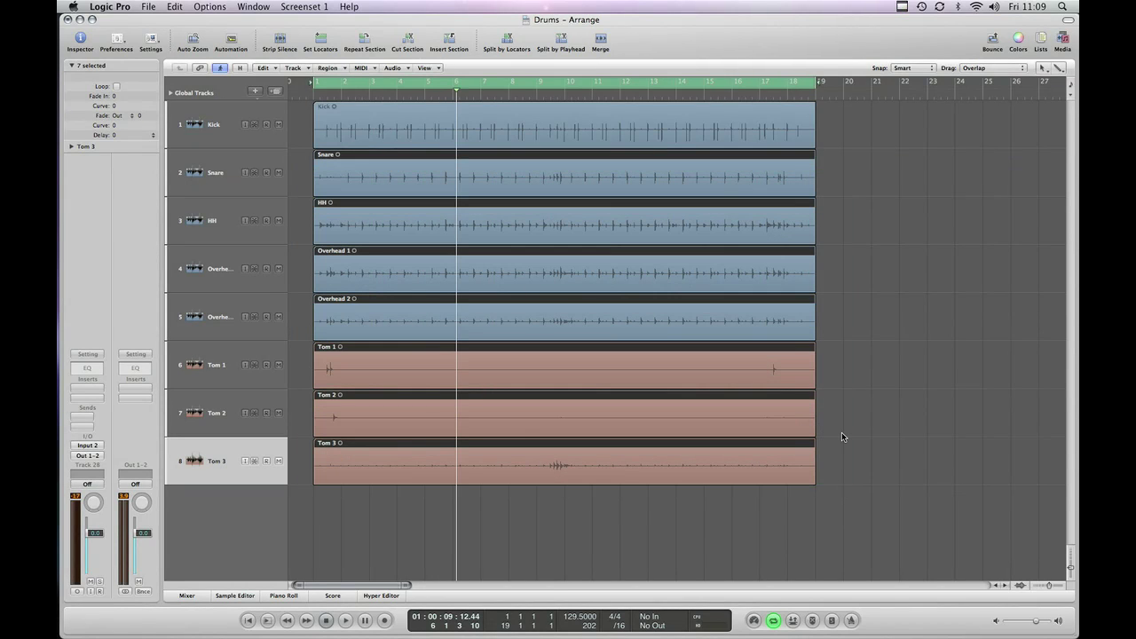
pyautogui.press('m')
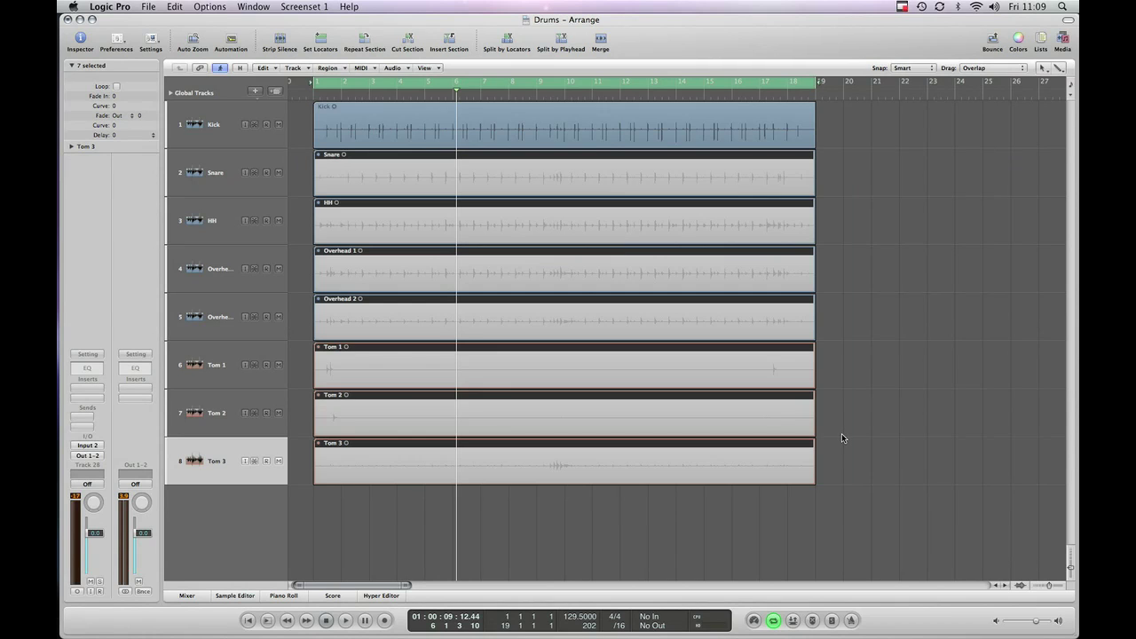
pyautogui.press('space')
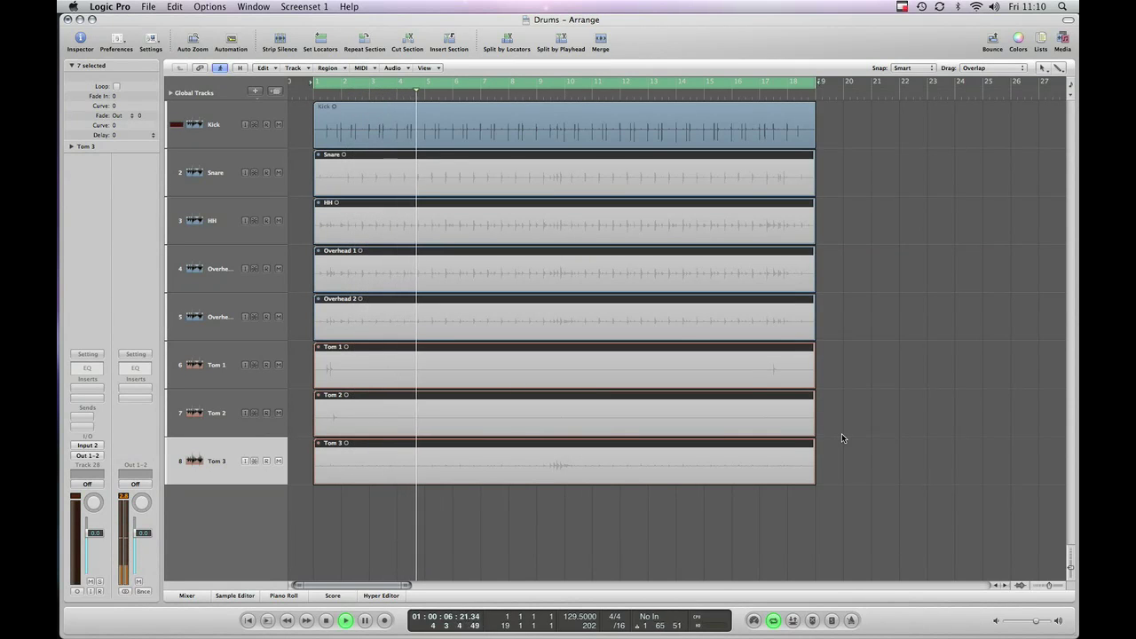
pyautogui.press('space')
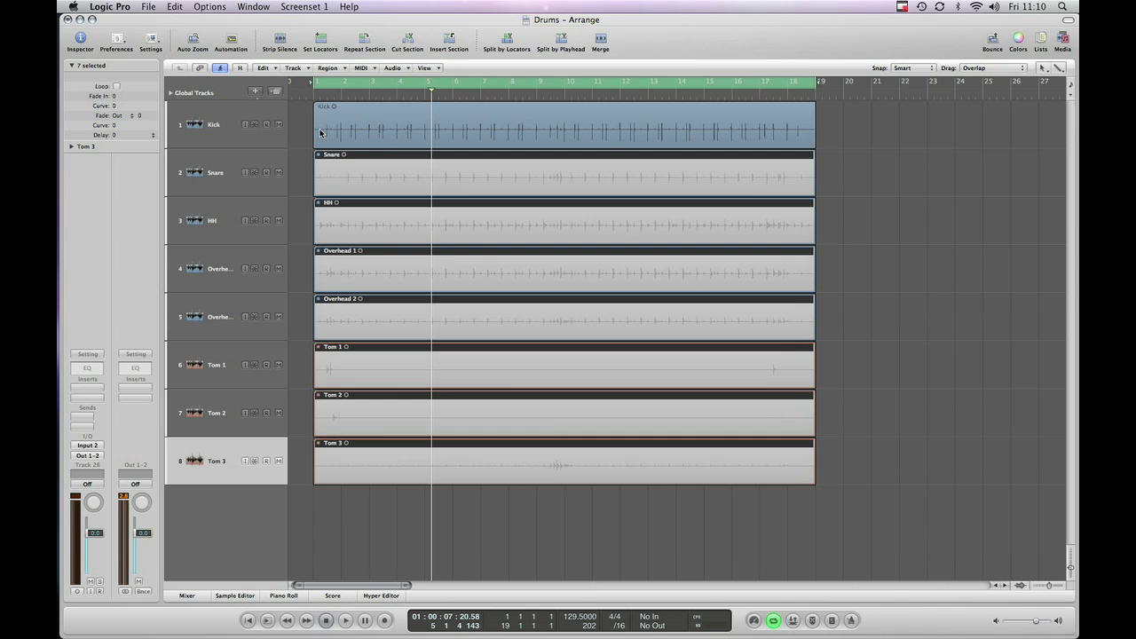
# - Run Strip Silence on the Kick region at 4.0% threshold, splitting it into 86 hits
pyautogui.click(621, 124)
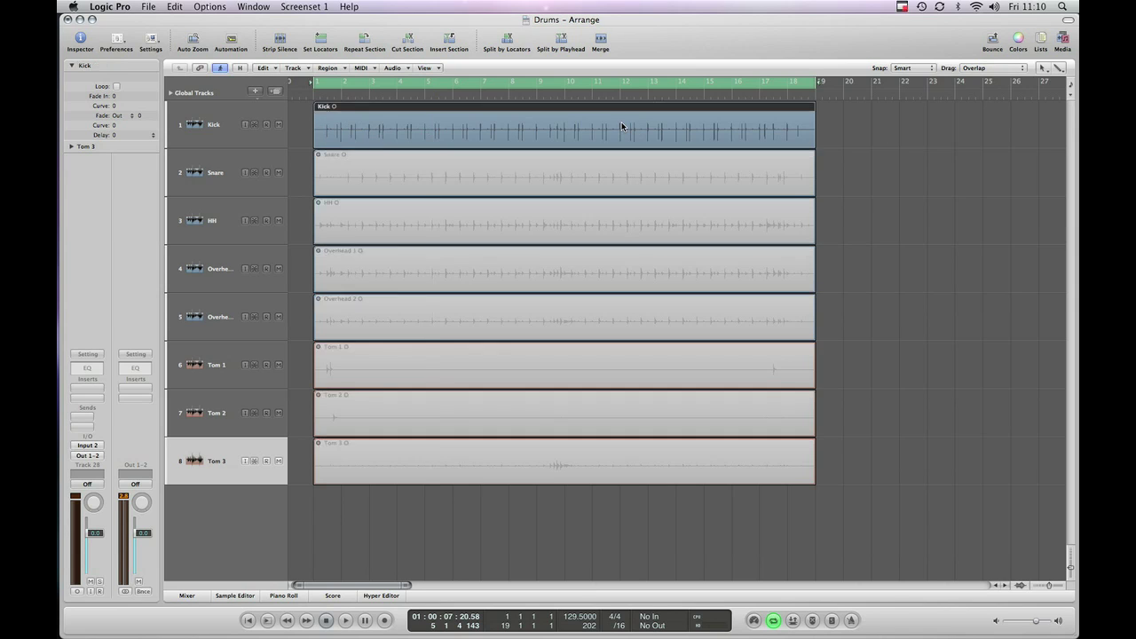
pyautogui.click(279, 40)
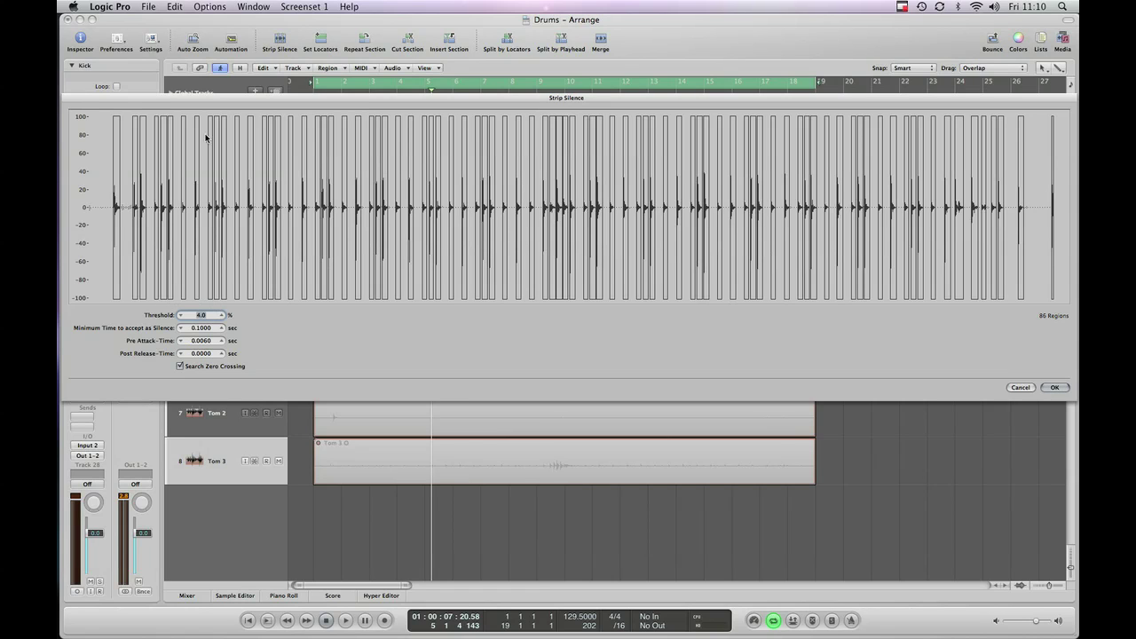
pyautogui.moveTo(300, 102); pyautogui.dragTo(304, 89)
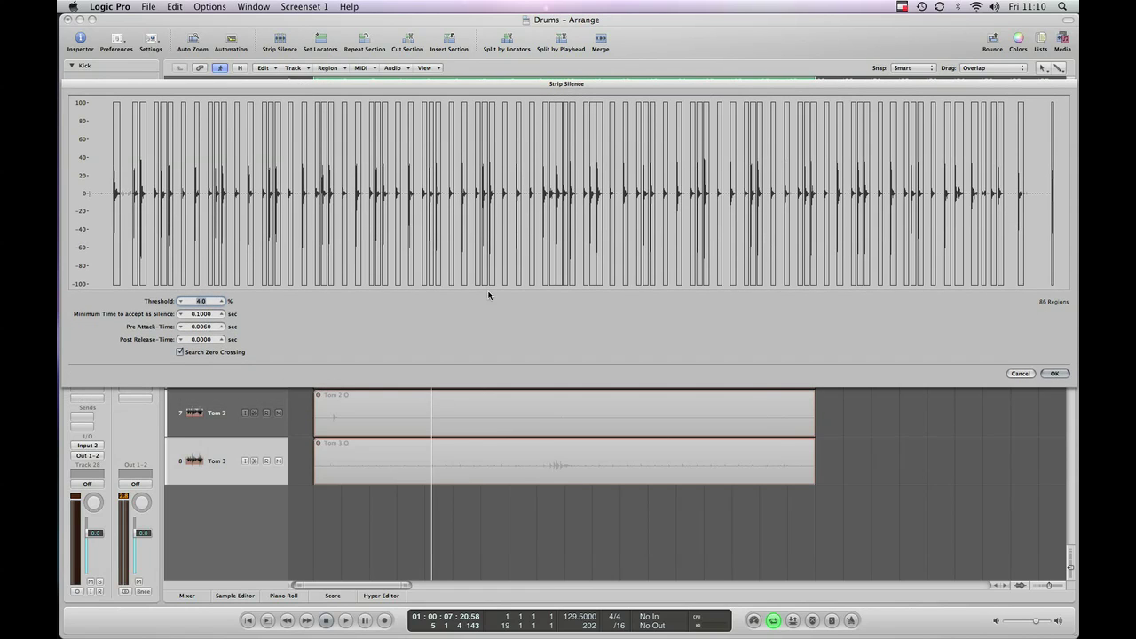
pyautogui.click(1054, 374)
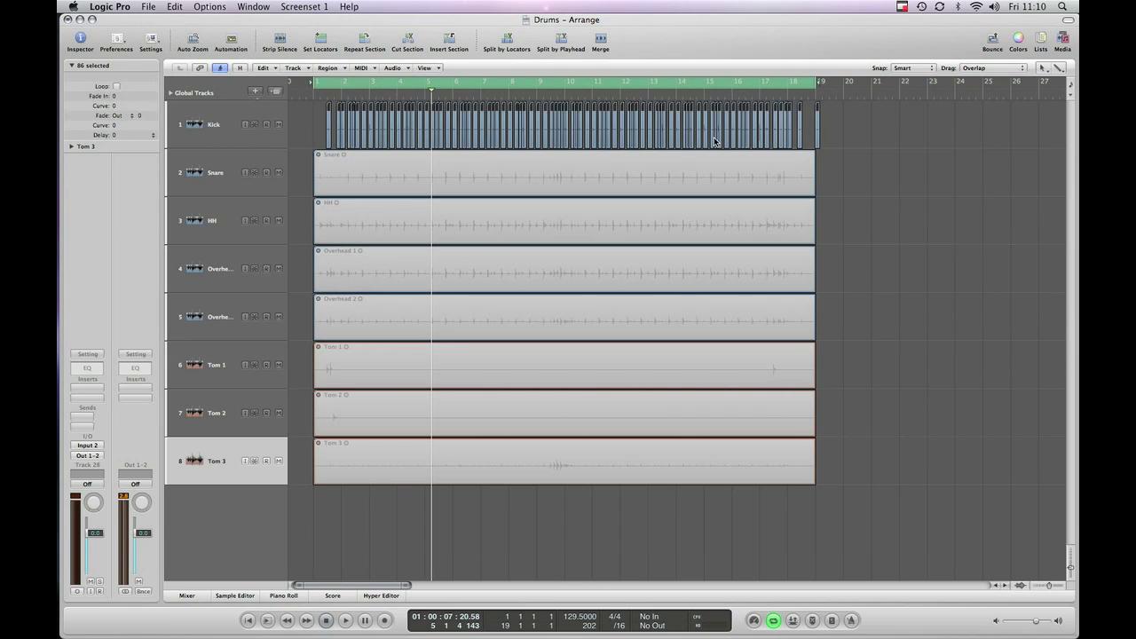
pyautogui.press('Escape')
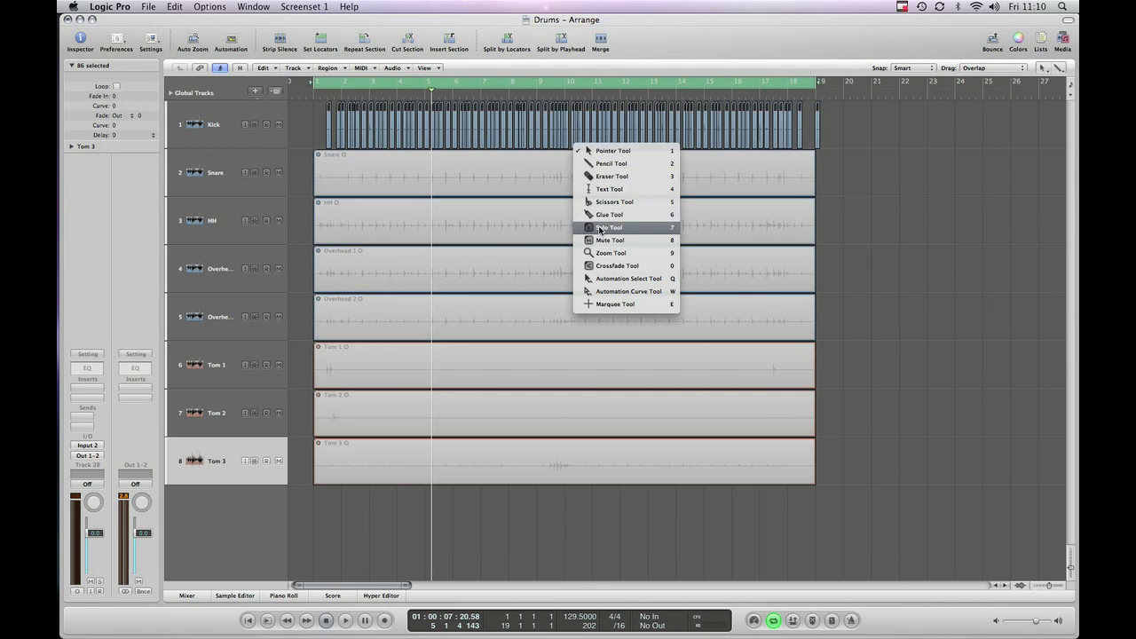
# - Zoom in on the start of the Kick track, then return to the Pointer tool
pyautogui.click(601, 254)
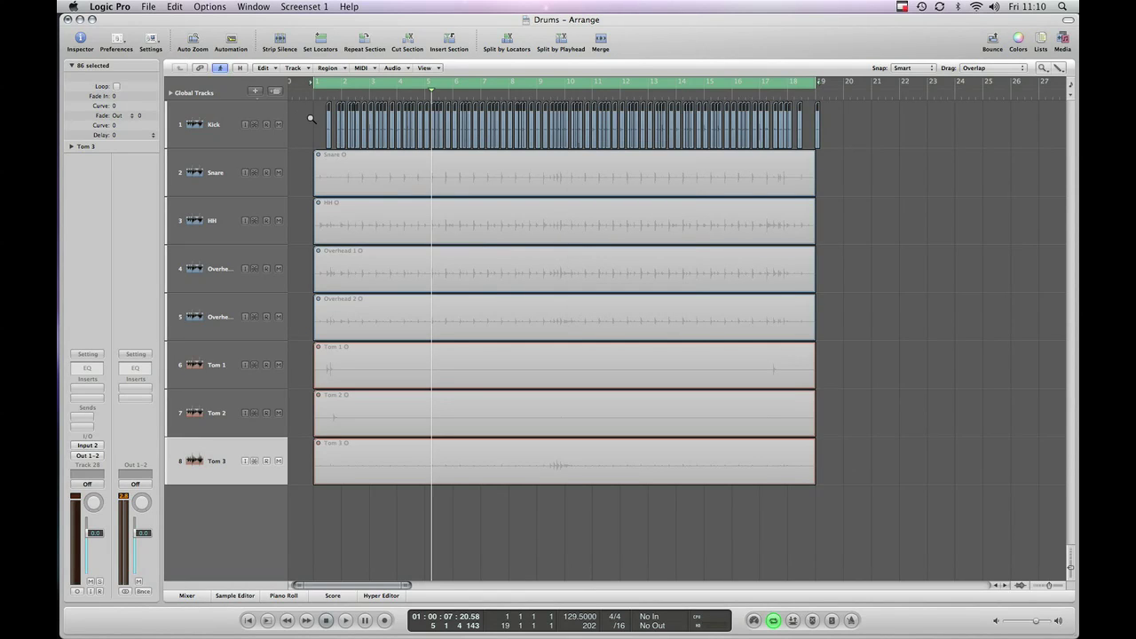
pyautogui.moveTo(310, 111); pyautogui.dragTo(660, 238)
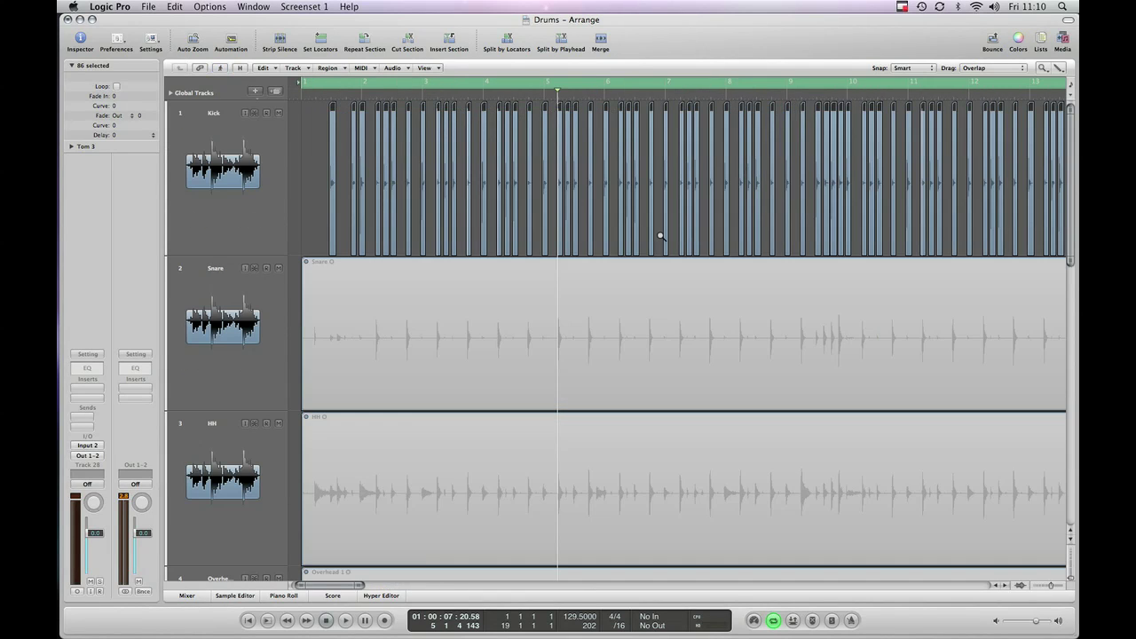
pyautogui.press('Escape')
pyautogui.press('1')
# - Play the split kick from the song start, then undo Strip Silence to restore one region
pyautogui.press('Return')
pyautogui.press('space')
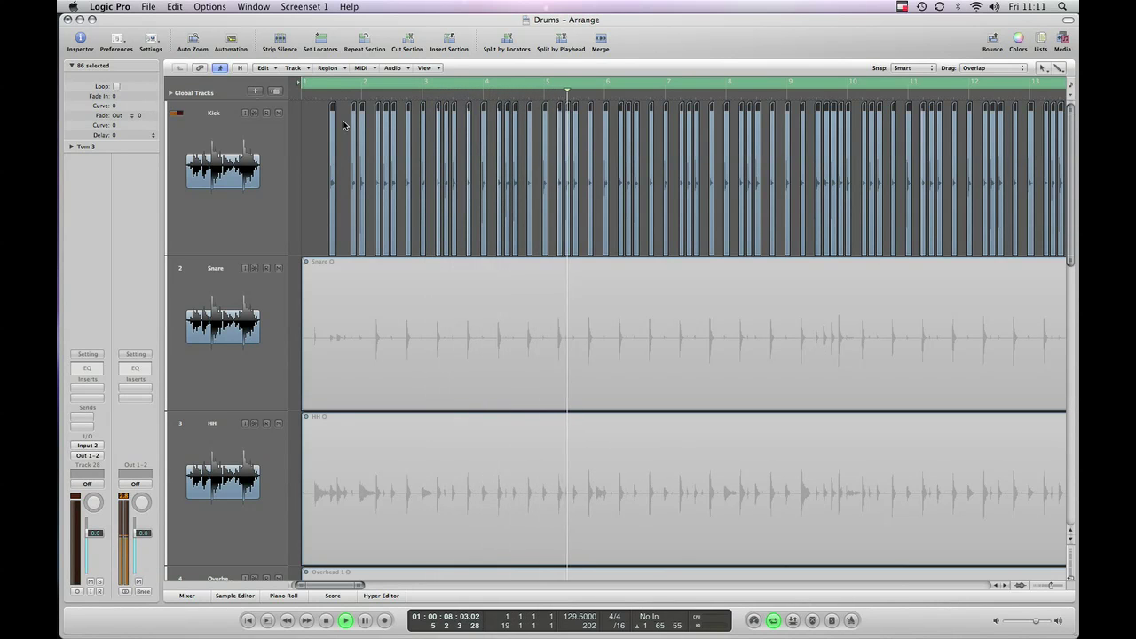
pyautogui.press('space')
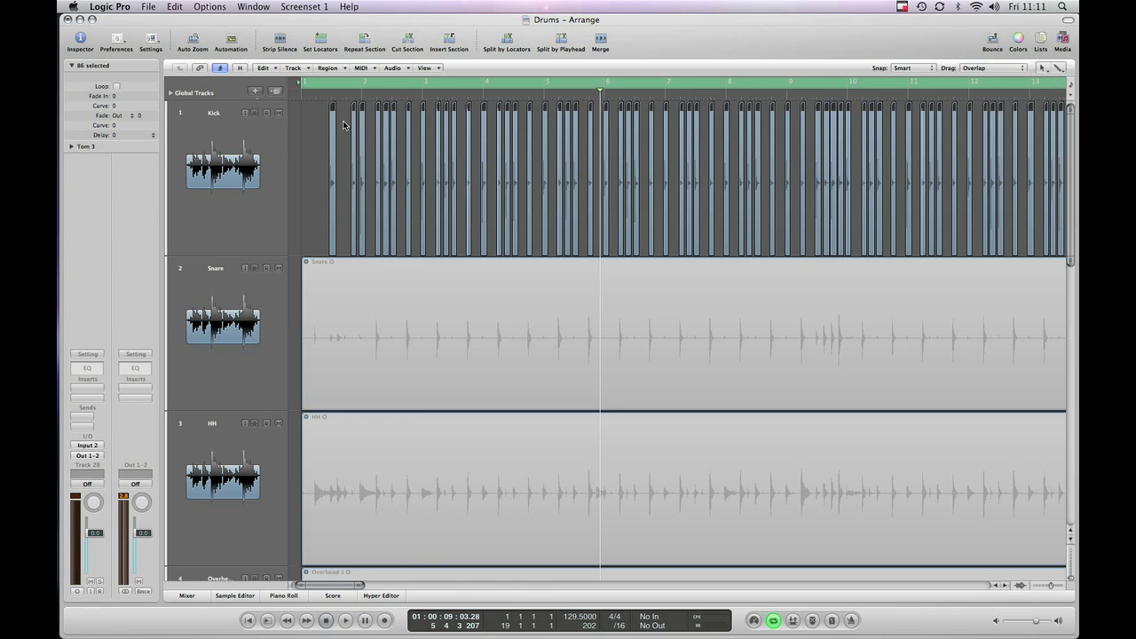
pyautogui.press('super+z')
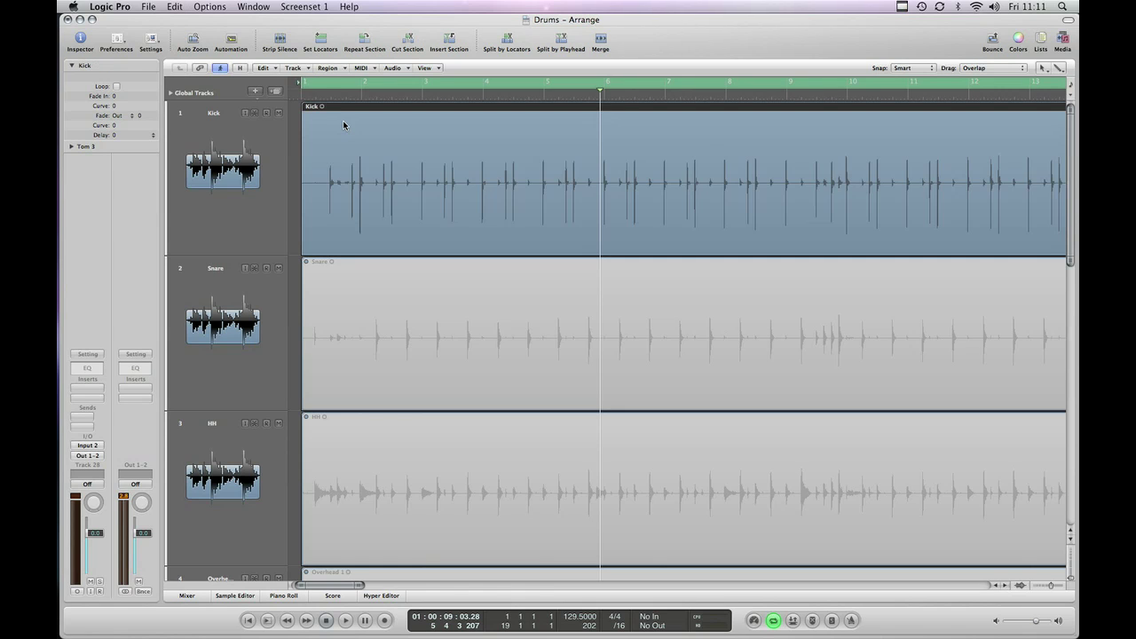
# - Try Strip Silence at 5.0% threshold (83 regions), audition it, then undo
pyautogui.click(280, 40)
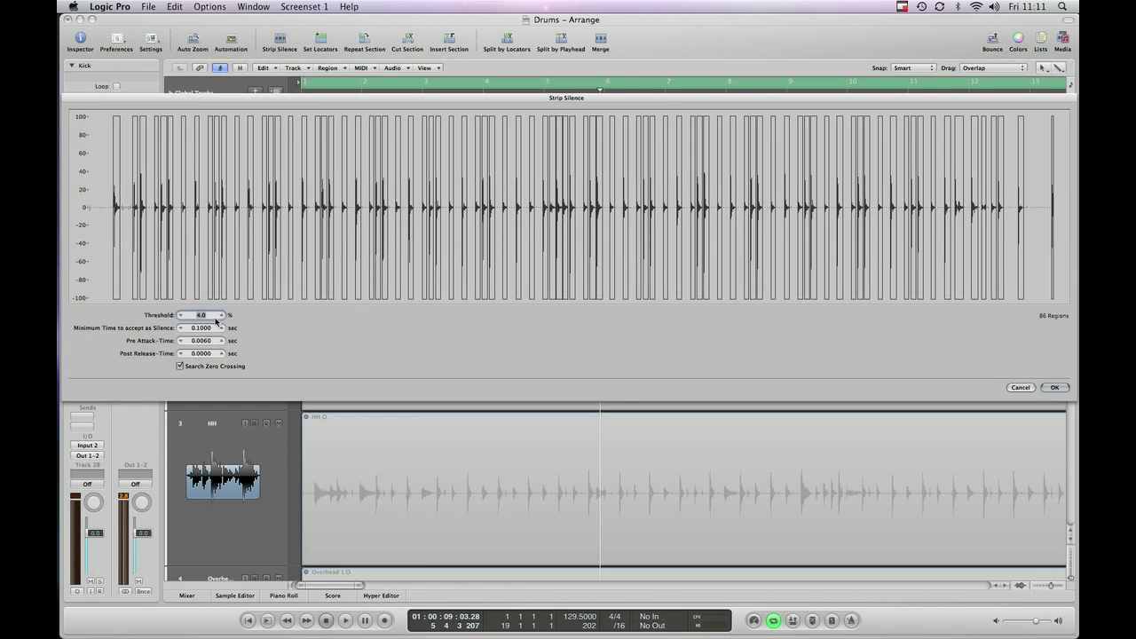
pyautogui.click(222, 316)
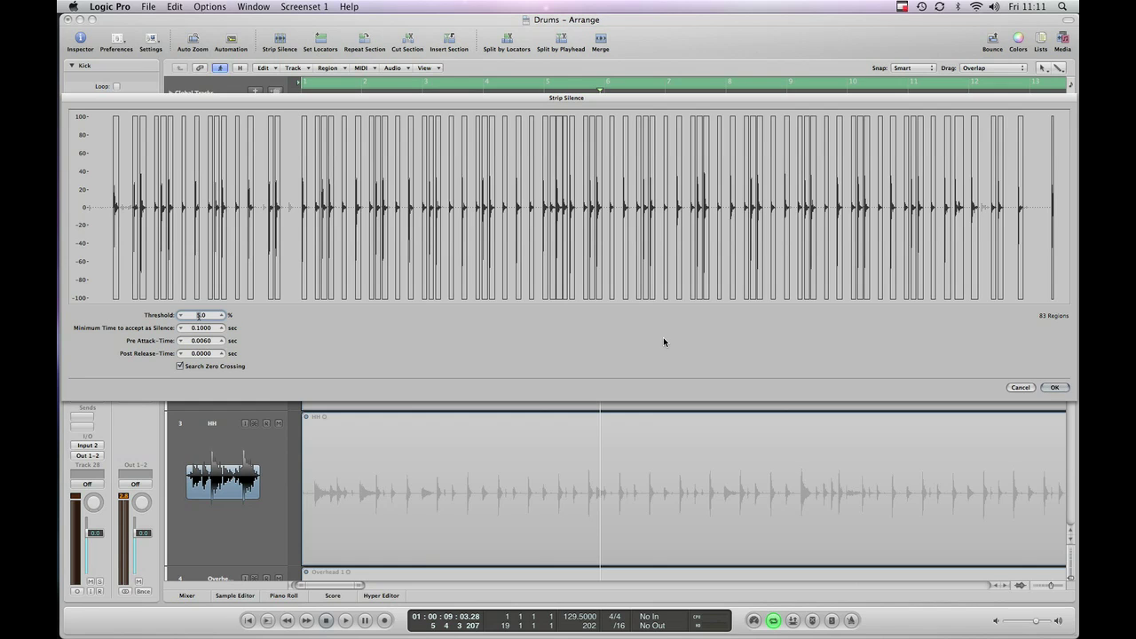
pyautogui.click(1056, 388)
pyautogui.press('Return')
pyautogui.press('space')
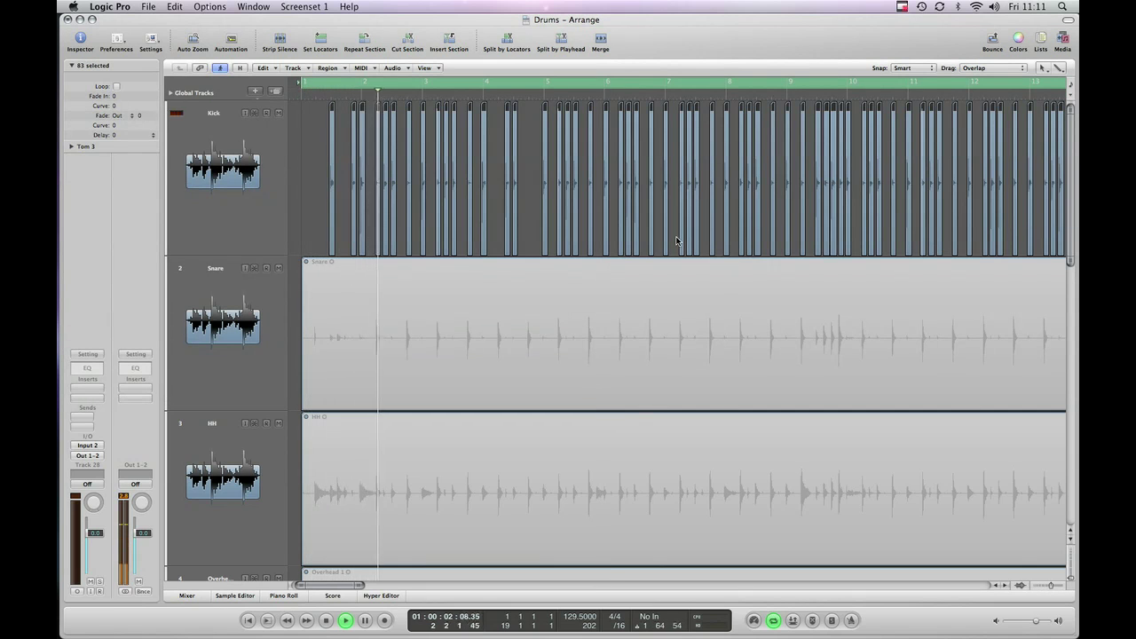
pyautogui.press('space')
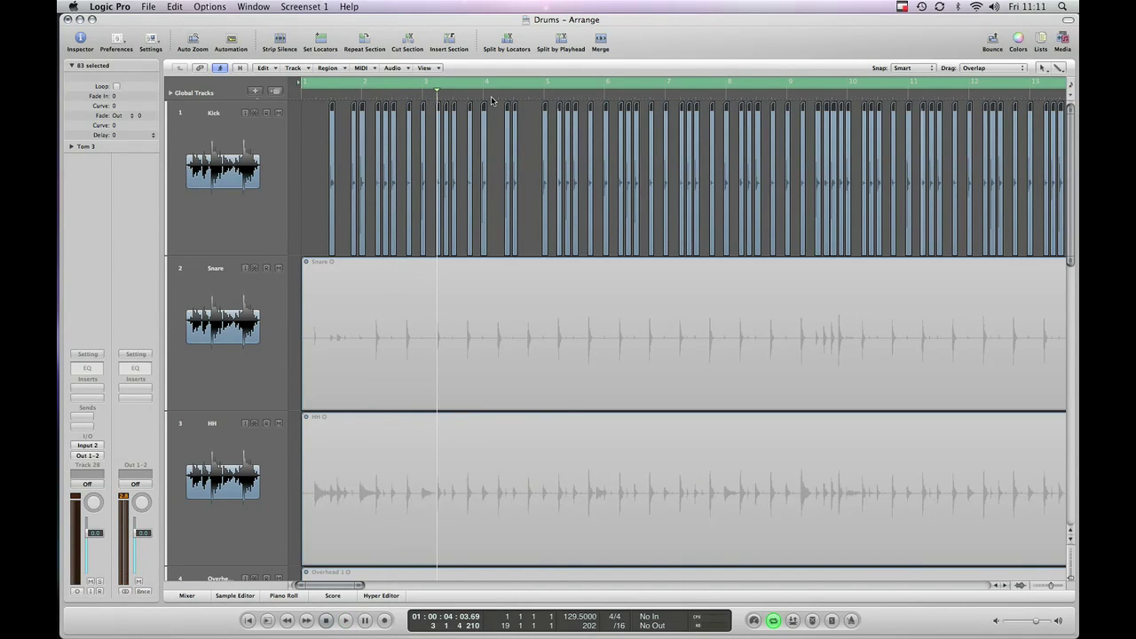
pyautogui.press('super+z')
# - Strip the Kick at 6.0% threshold into 66 regions, play it, and zoom in horizontally
pyautogui.click(280, 44)
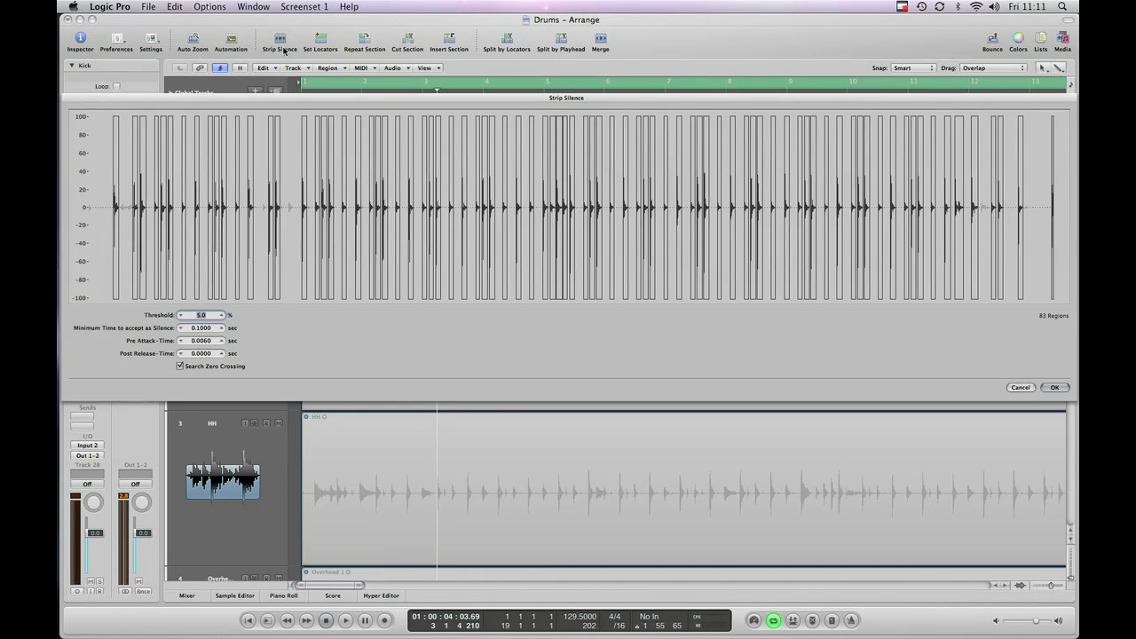
pyautogui.click(222, 315)
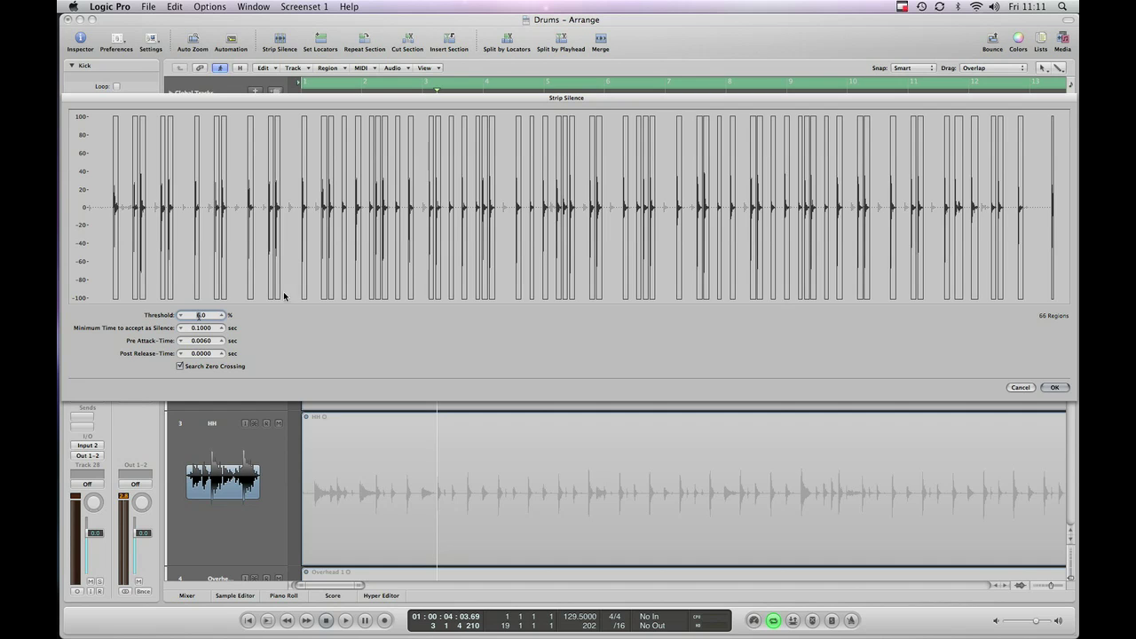
pyautogui.click(1054, 388)
pyautogui.press('Return')
pyautogui.press('space')
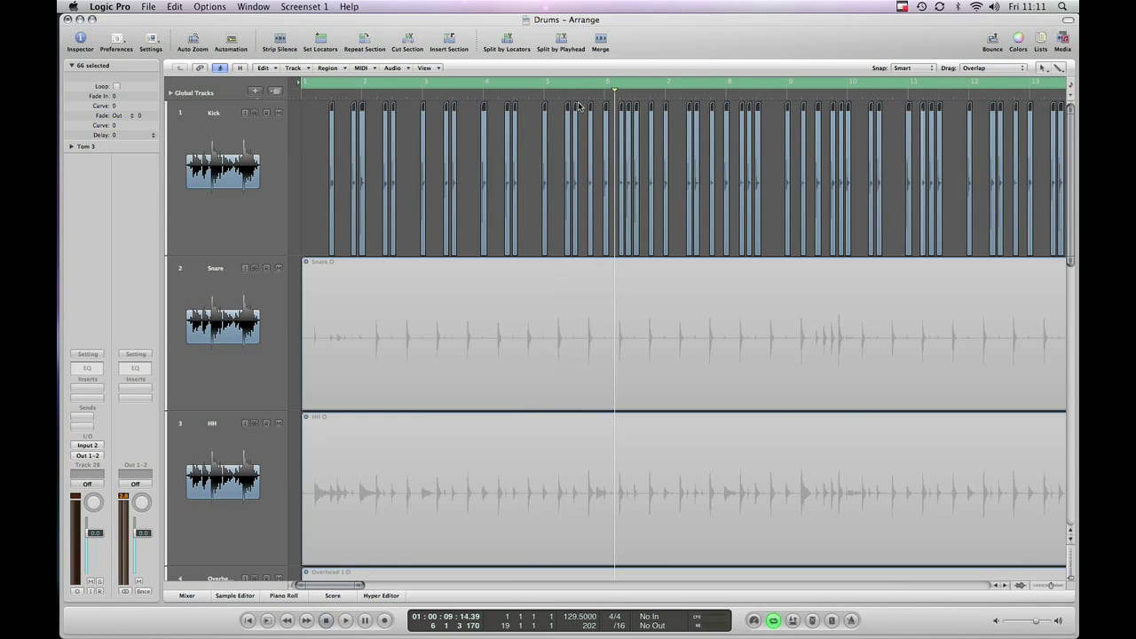
pyautogui.press('super+Right')
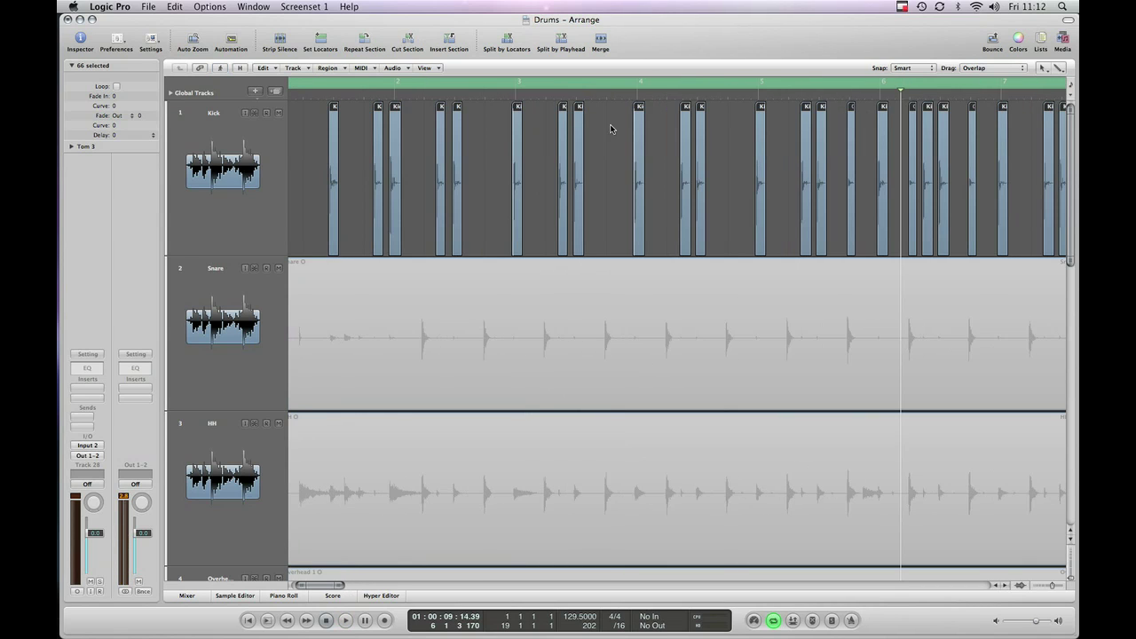